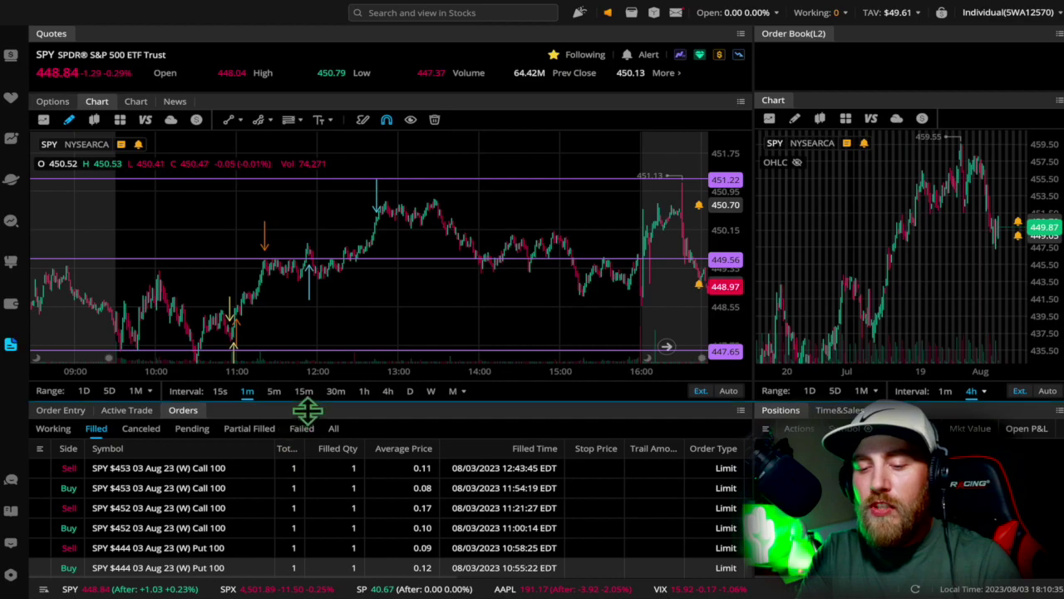
# Step: Switch the main SPY chart to the 15-minute interval and examine the last few days' price action around the marked levels
pyautogui.click(305, 392)
pyautogui.scroll(-5, 541, 312)
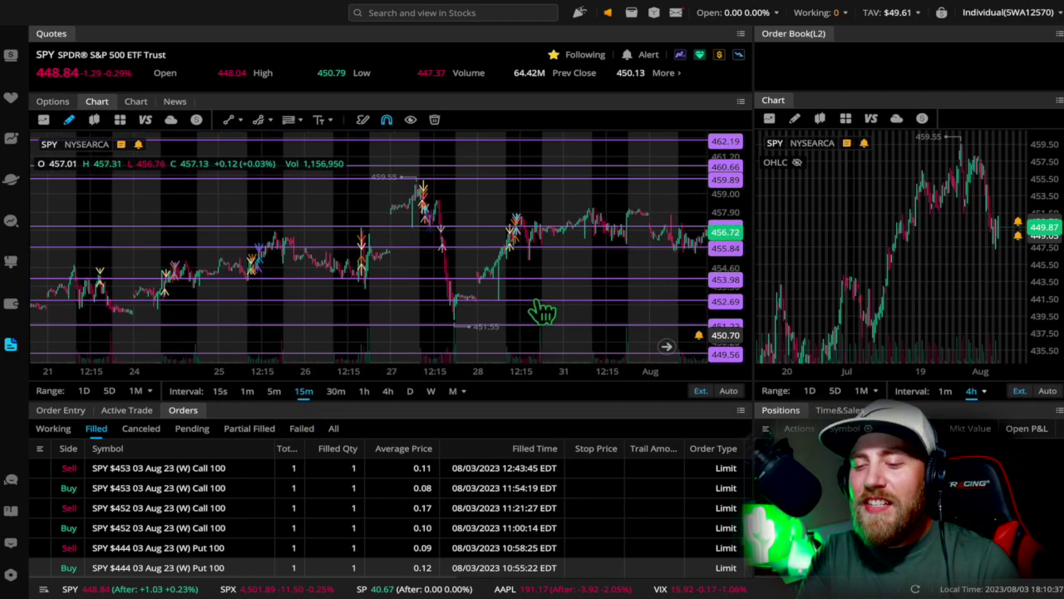
pyautogui.moveTo(590, 279); pyautogui.dragTo(488, 213)
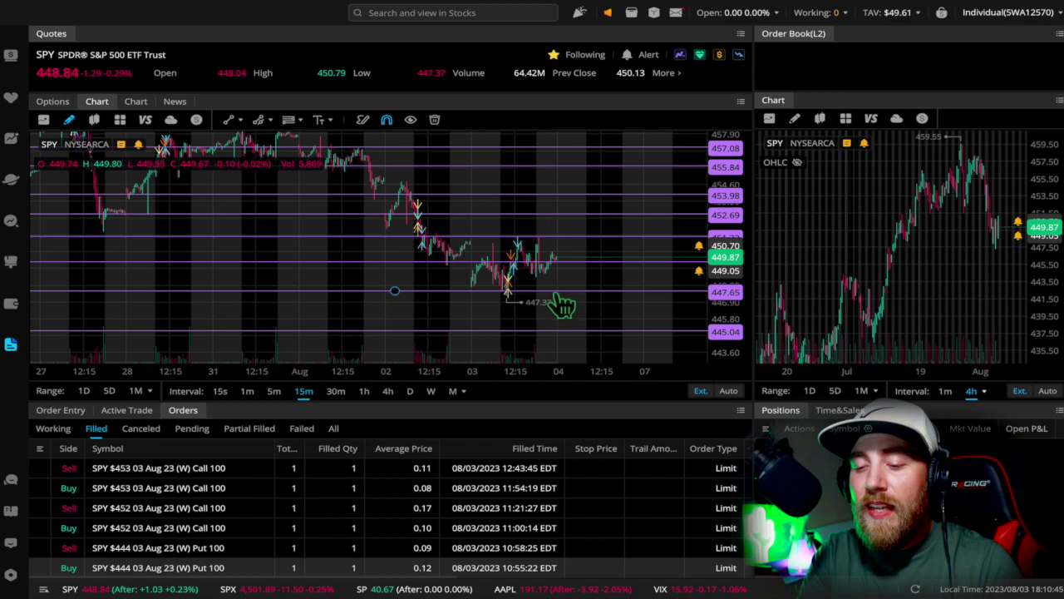
pyautogui.scroll(2, 587, 302)
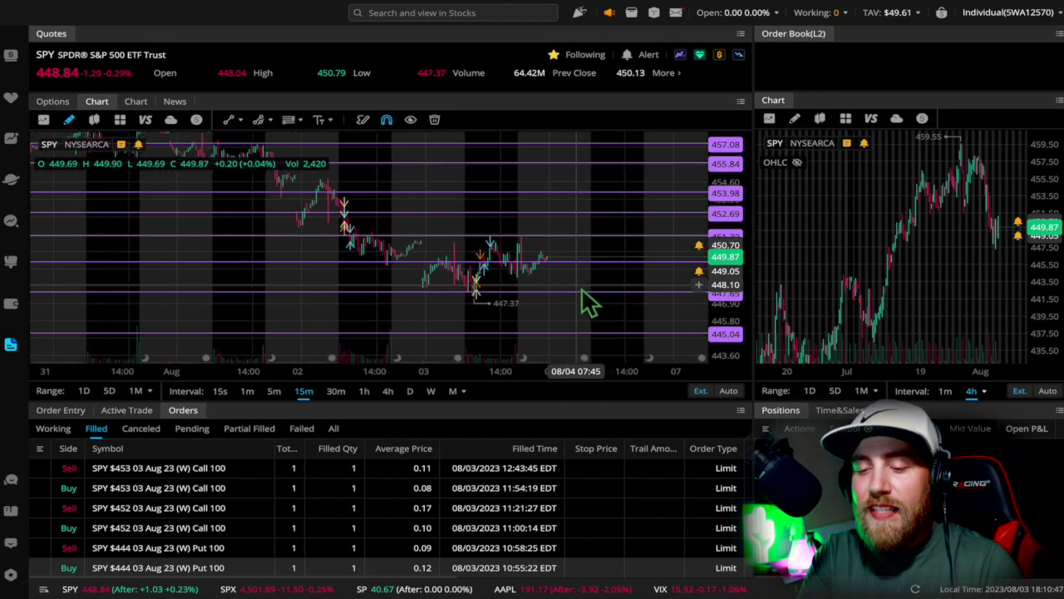
pyautogui.scroll(3, 587, 302)
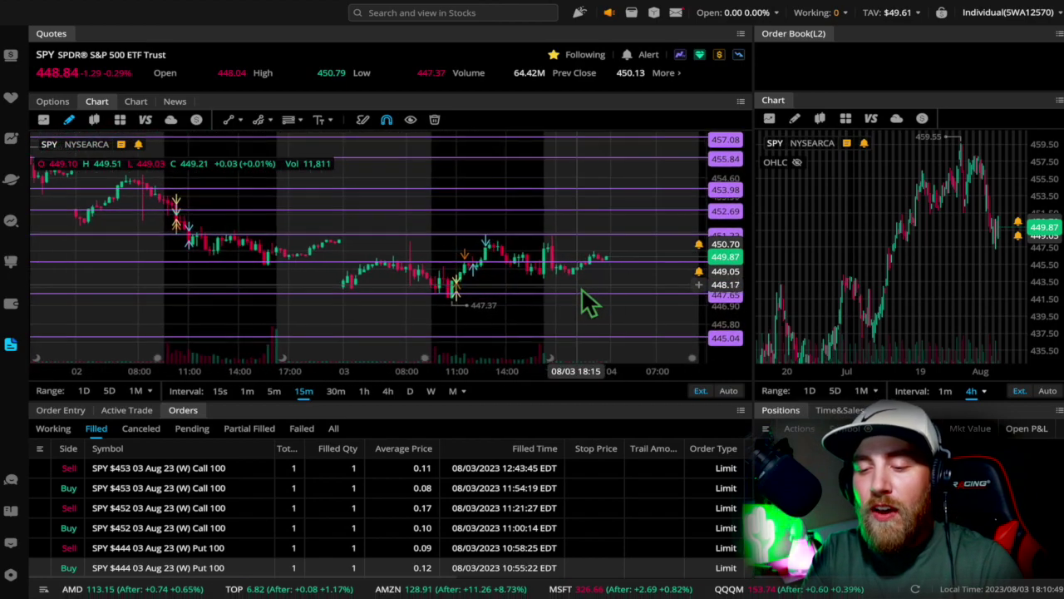
pyautogui.scroll(1, 587, 302)
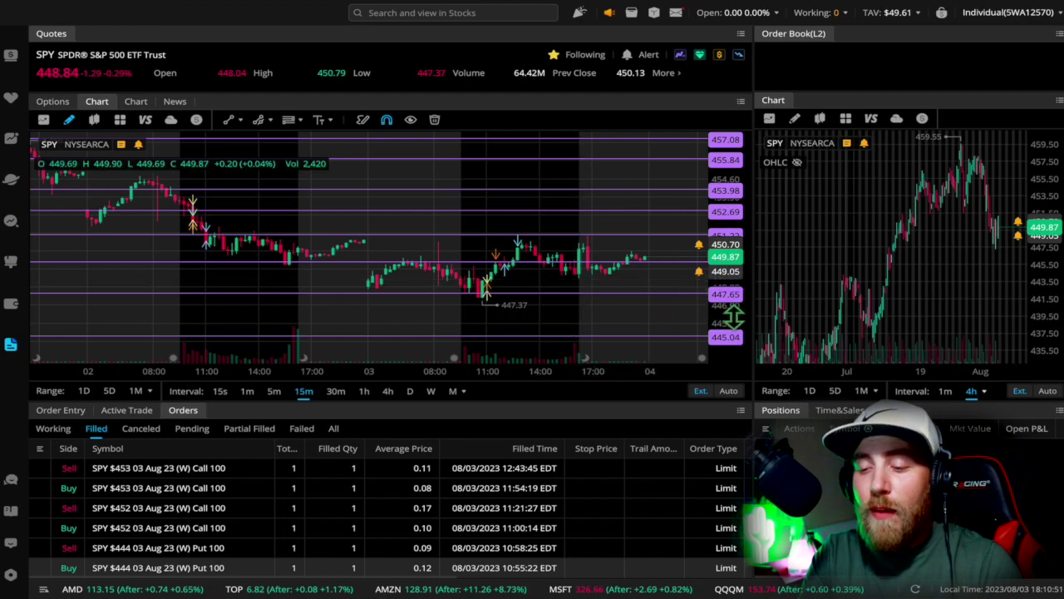
pyautogui.moveTo(734, 316); pyautogui.dragTo(733, 284)
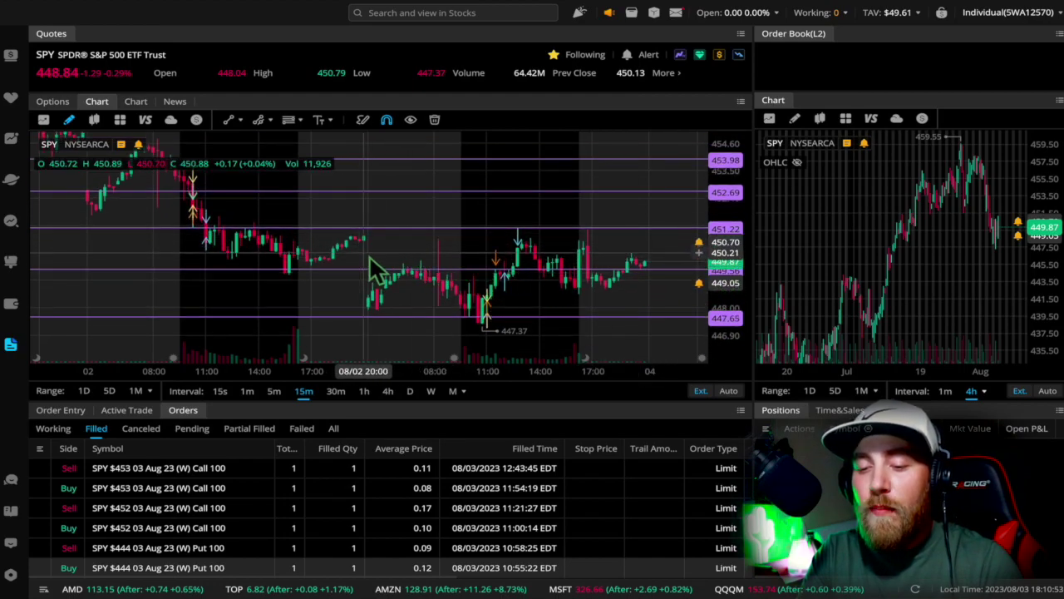
# Step: Return the main SPY chart to the 1-minute interval and review the full 08/03 session against the marked levels
pyautogui.click(248, 391)
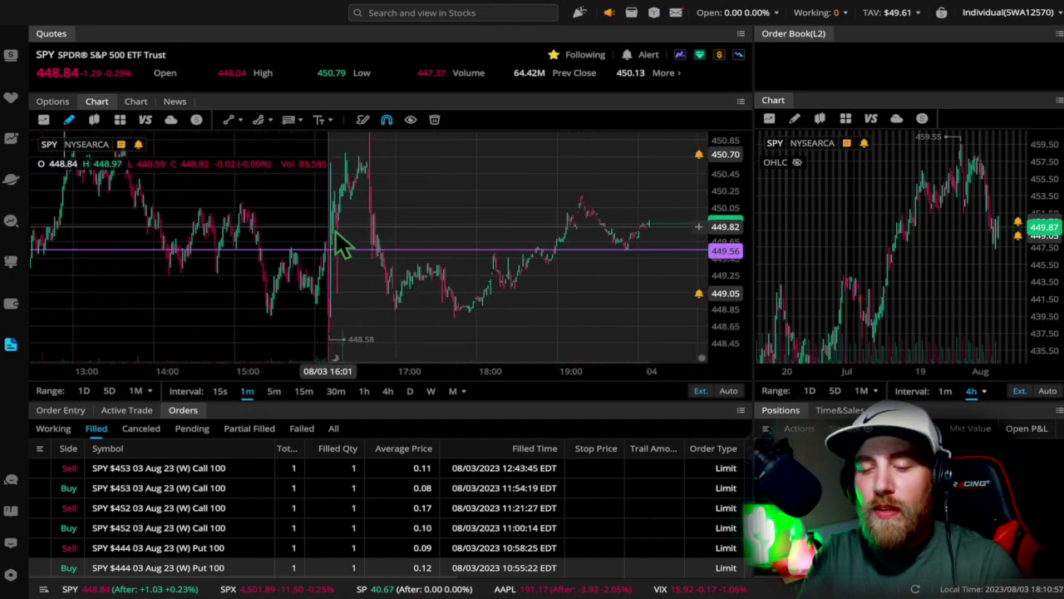
pyautogui.scroll(-10, 341, 243)
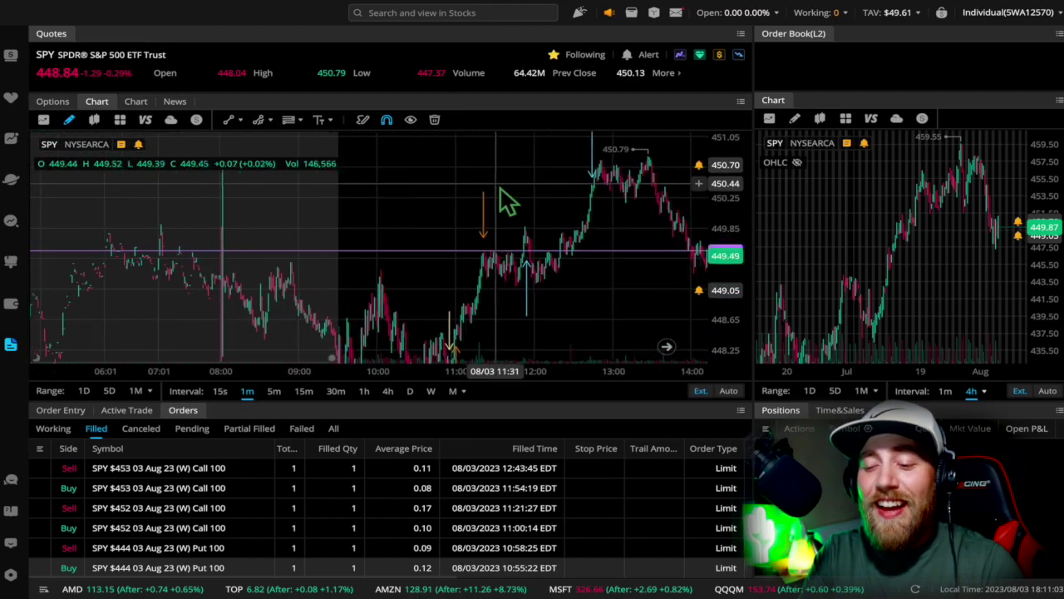
pyautogui.scroll(-3, 502, 198)
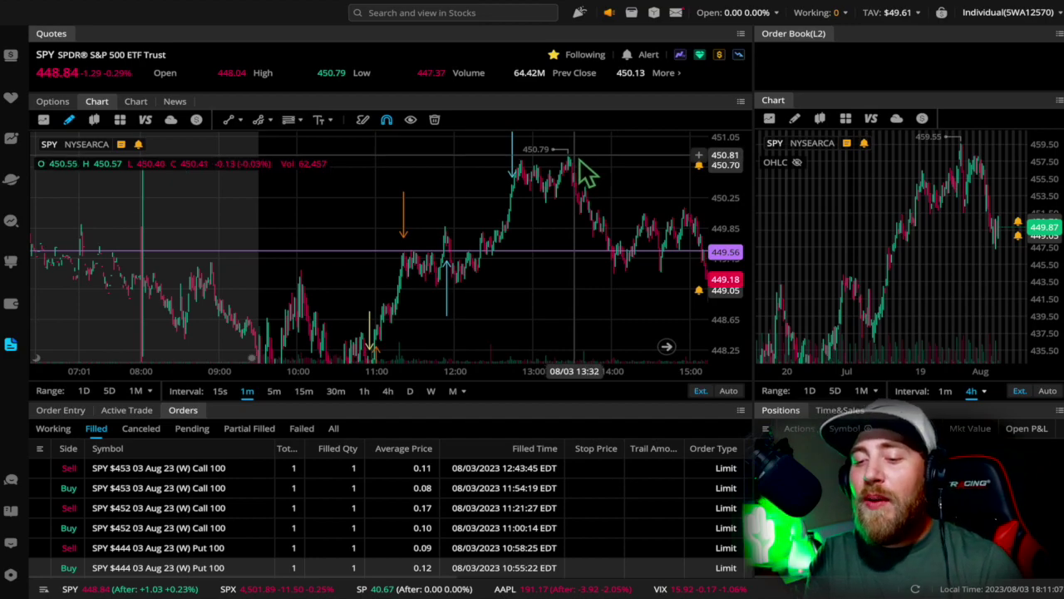
pyautogui.scroll(-1, 586, 175)
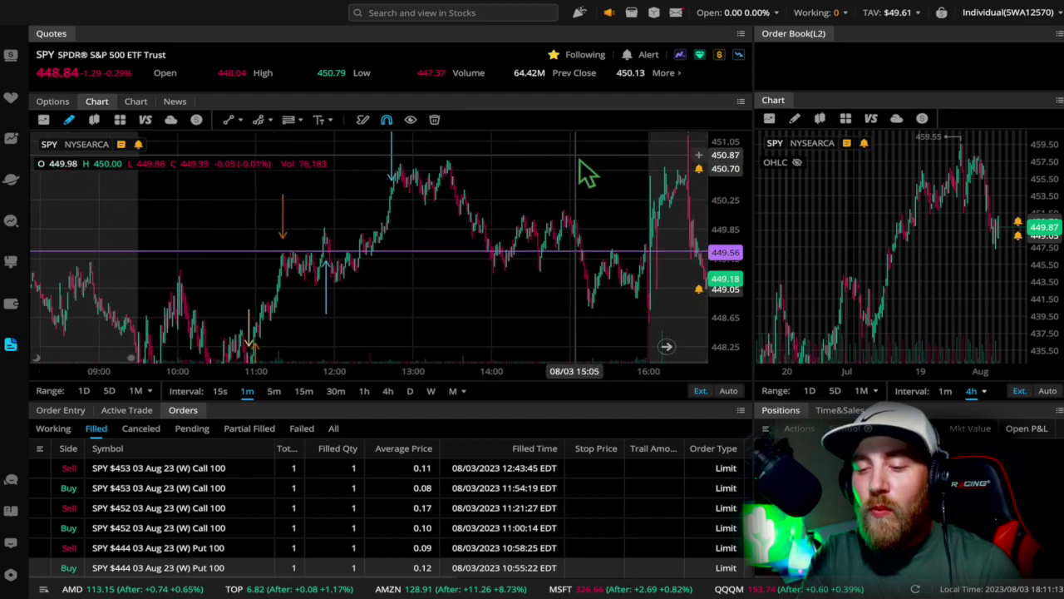
pyautogui.moveTo(573, 180); pyautogui.dragTo(585, 218)
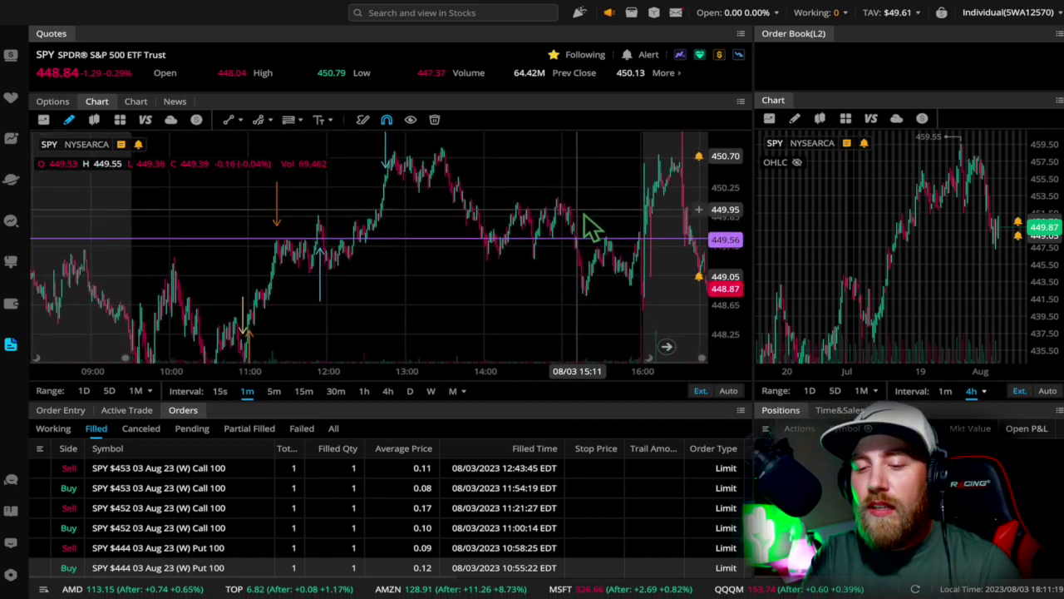
pyautogui.moveTo(743, 214); pyautogui.dragTo(746, 222)
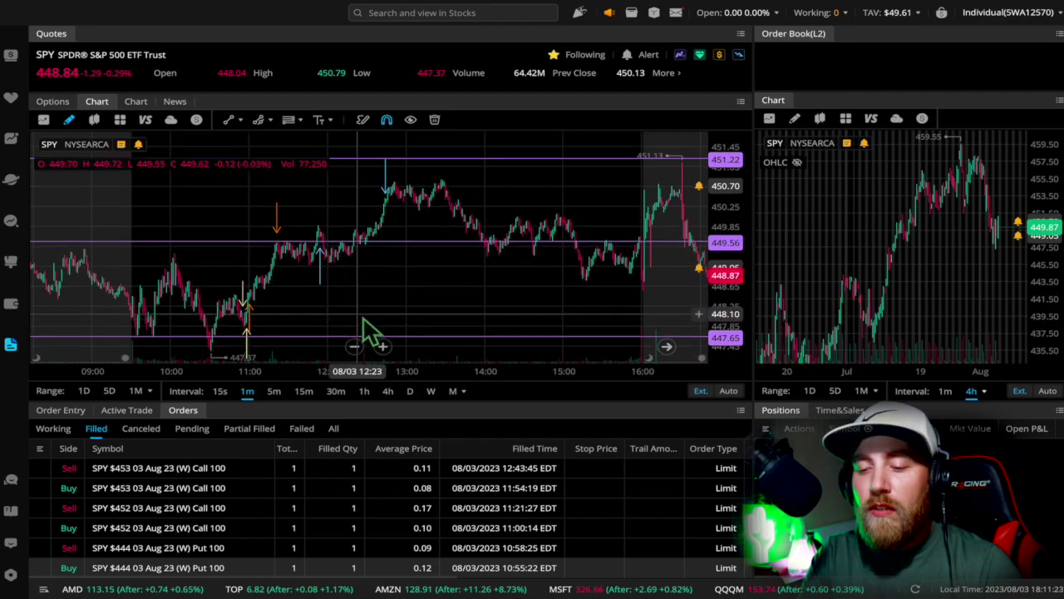
# Step: Examine the SPY $444 put trade's entry and exit arrows on the 1-minute chart, just before 11:00 near the 447.65 level
pyautogui.moveTo(364, 319); pyautogui.dragTo(468, 283)
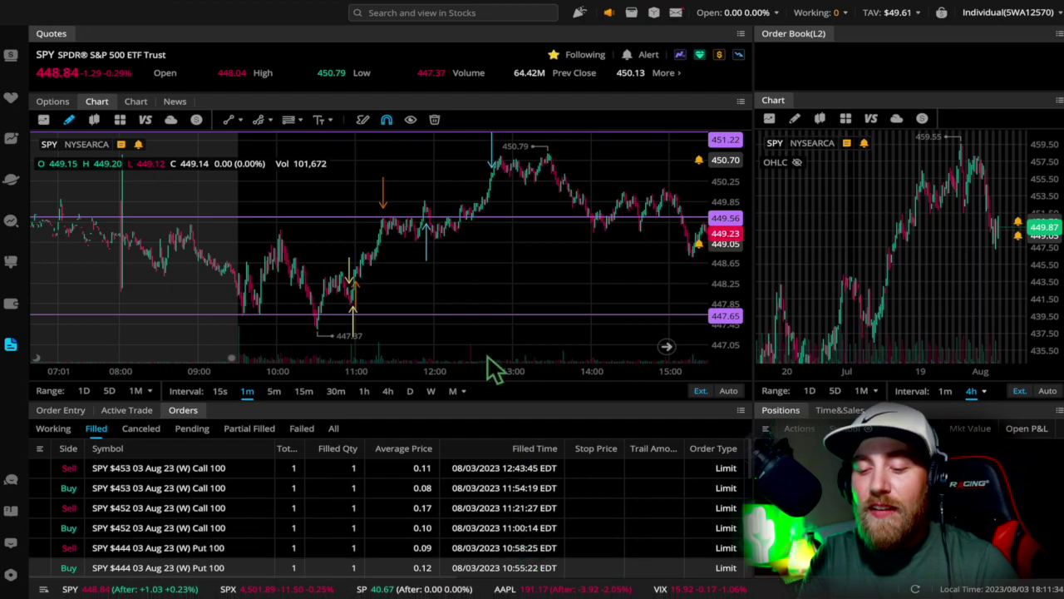
pyautogui.scroll(1, 369, 312)
pyautogui.scroll(4, 369, 312)
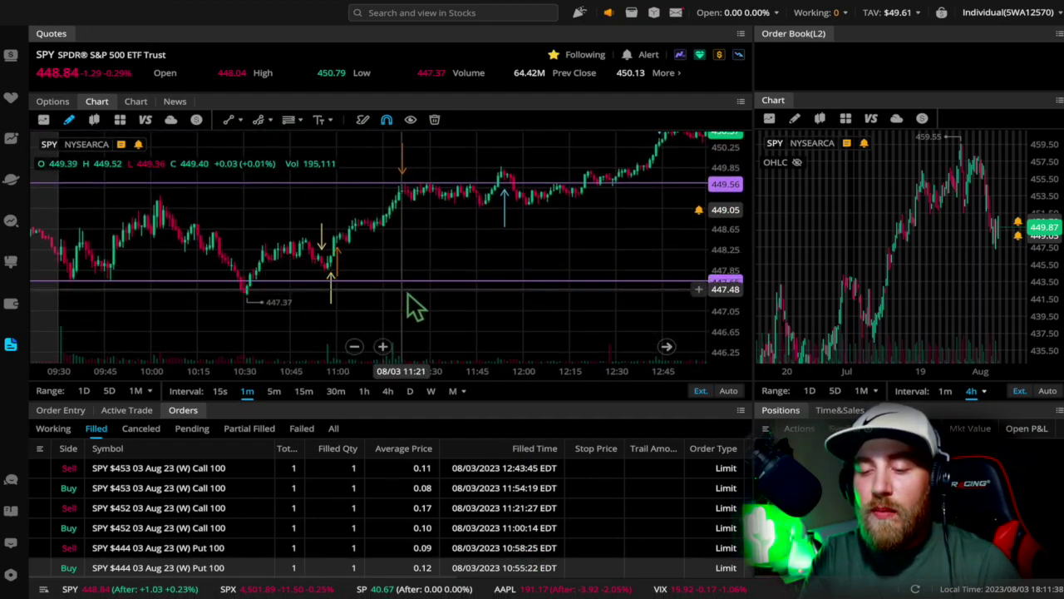
pyautogui.scroll(1, 370, 319)
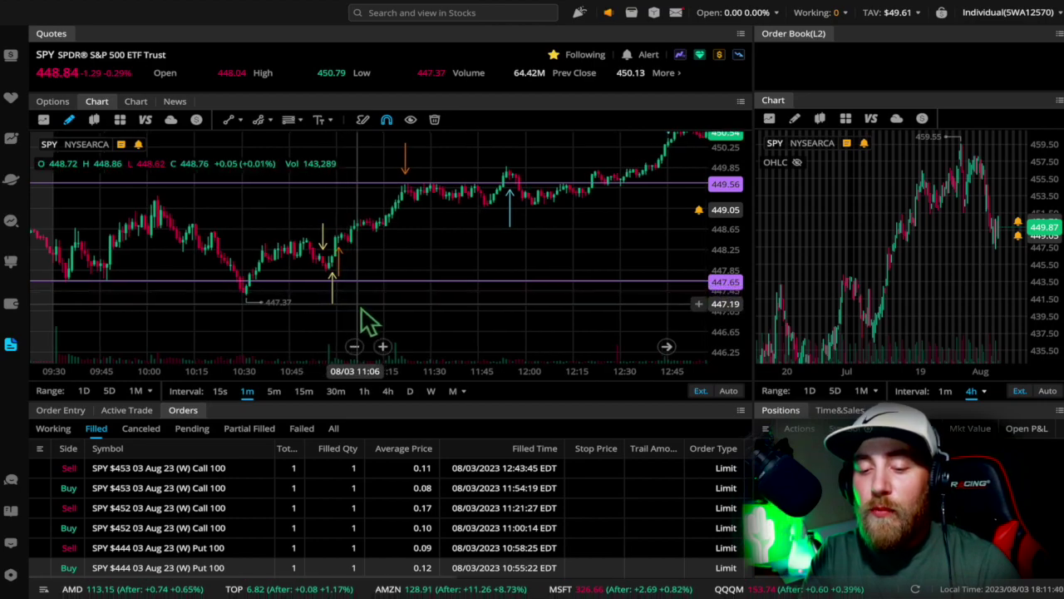
pyautogui.moveTo(744, 291); pyautogui.dragTo(753, 274)
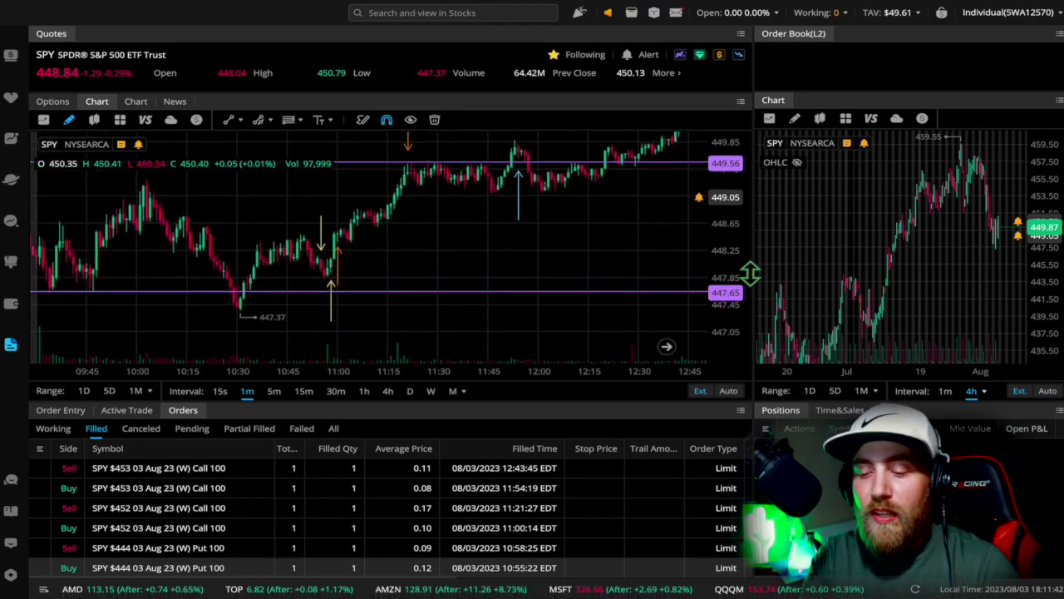
pyautogui.scroll(2, 326, 286)
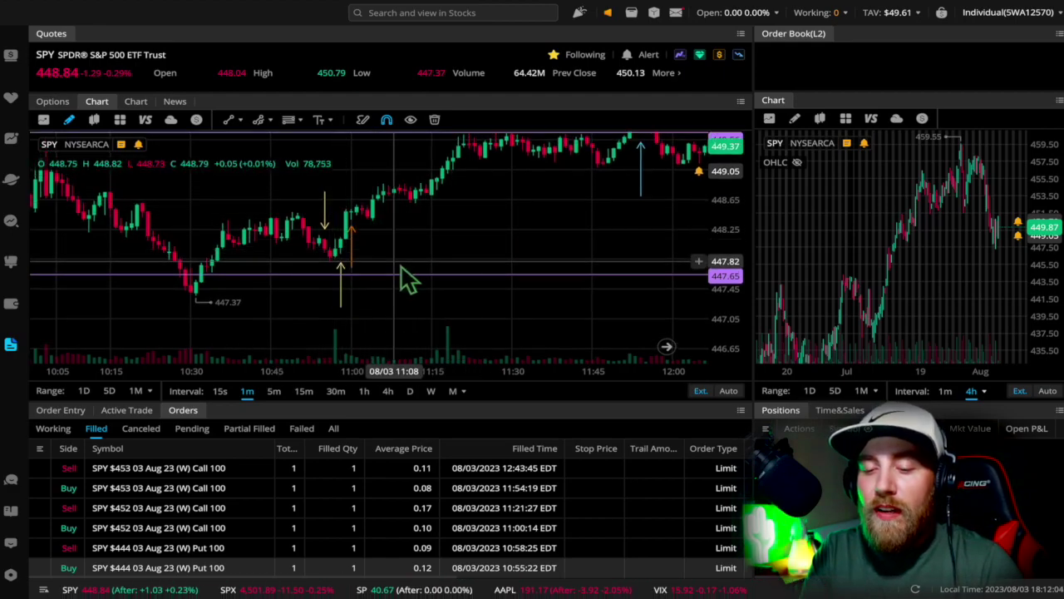
pyautogui.scroll(-2, 404, 279)
pyautogui.hscroll(-5, 404, 278)
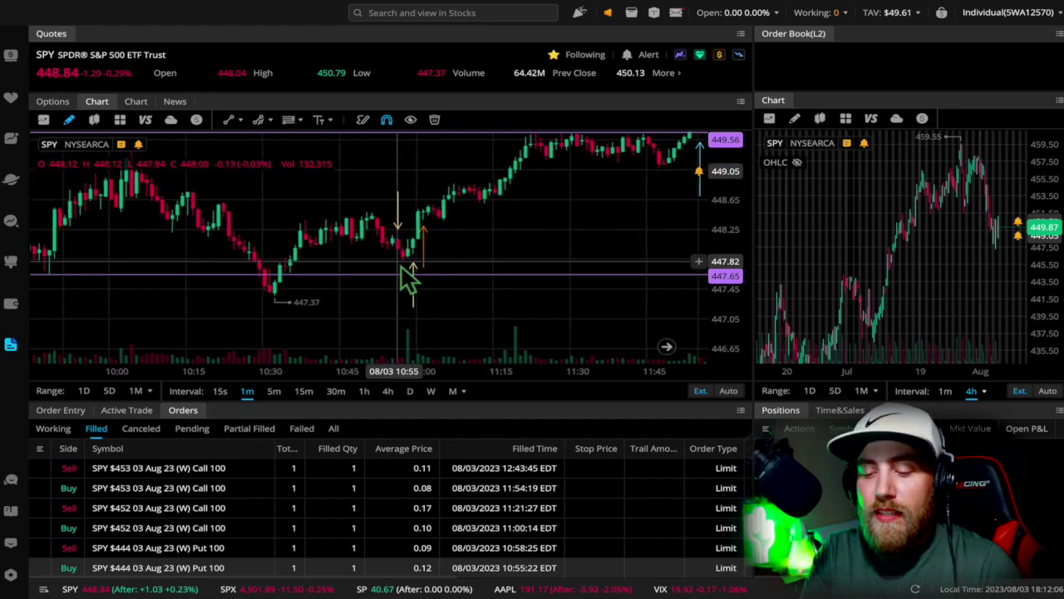
pyautogui.hscroll(5, 404, 278)
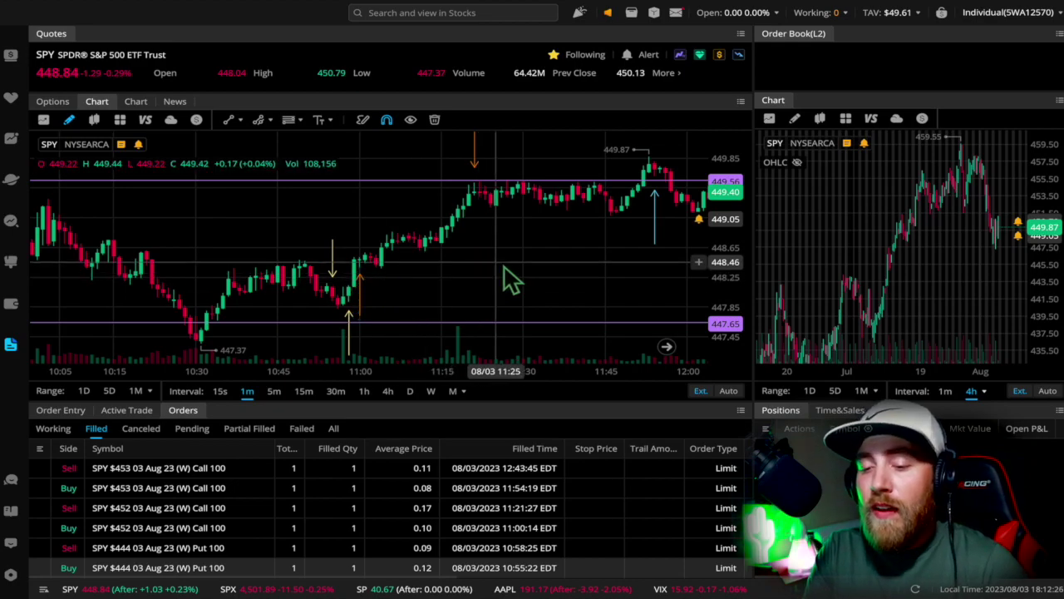
# Step: Examine the SPY $452 call trade on the chart from its 11:00 entry to its 11:21 exit near the 449.56 level
pyautogui.moveTo(505, 278); pyautogui.dragTo(418, 297)
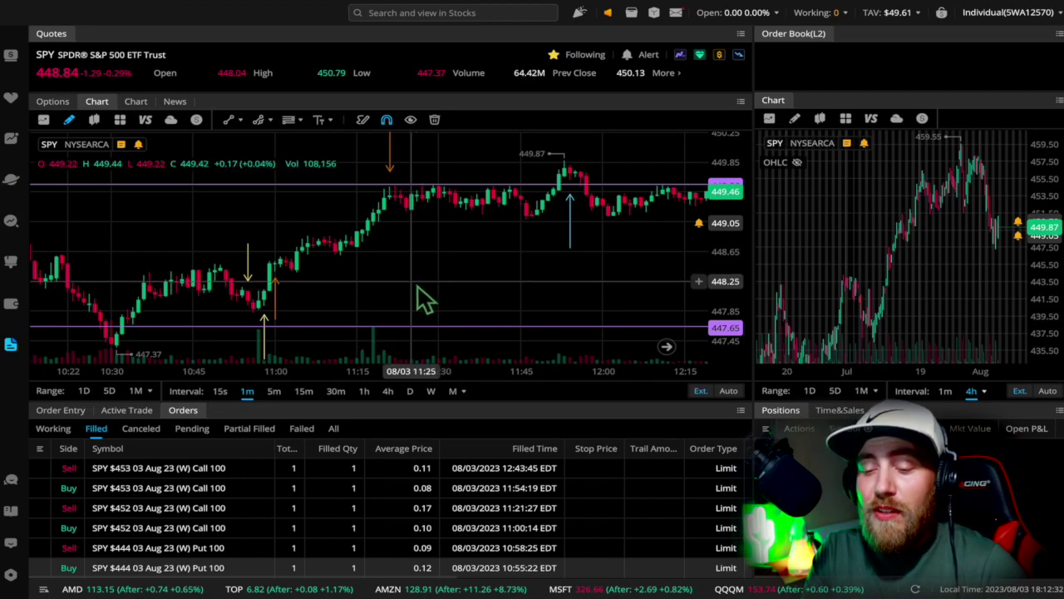
pyautogui.scroll(-1, 422, 295)
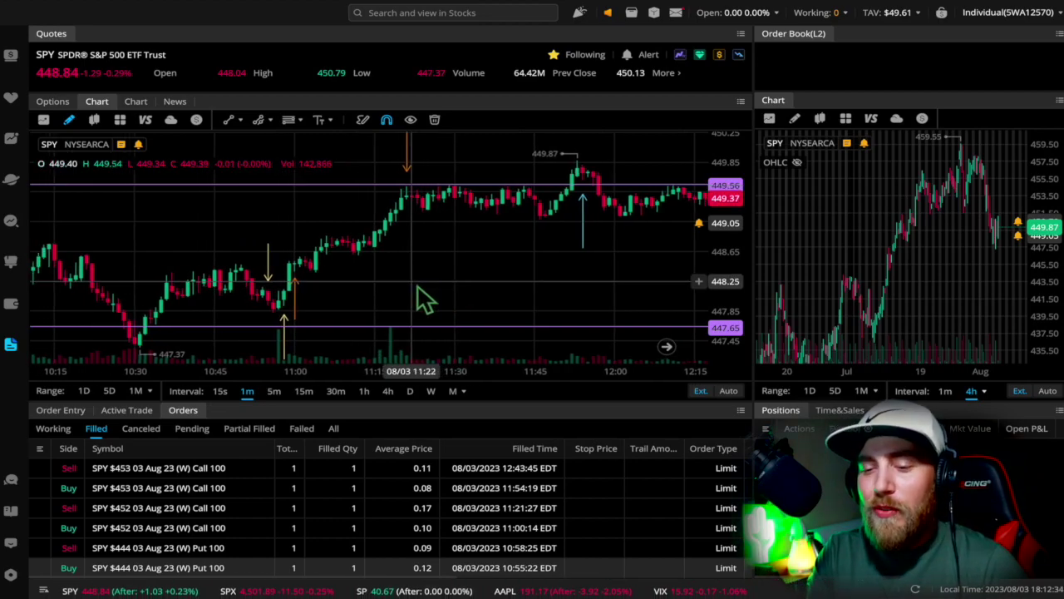
pyautogui.moveTo(435, 285); pyautogui.dragTo(532, 306)
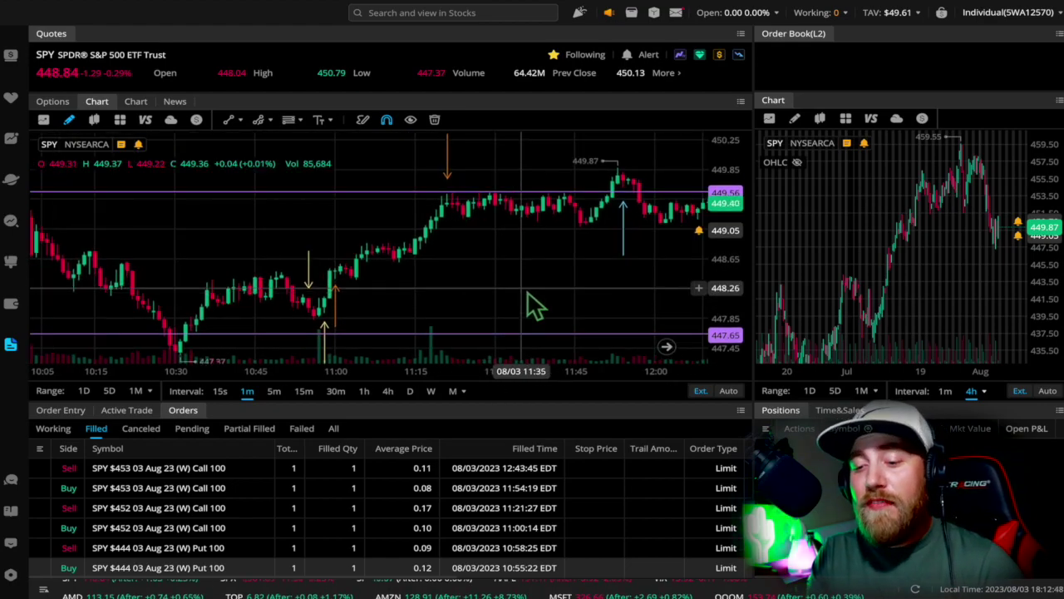
pyautogui.scroll(-1, 528, 295)
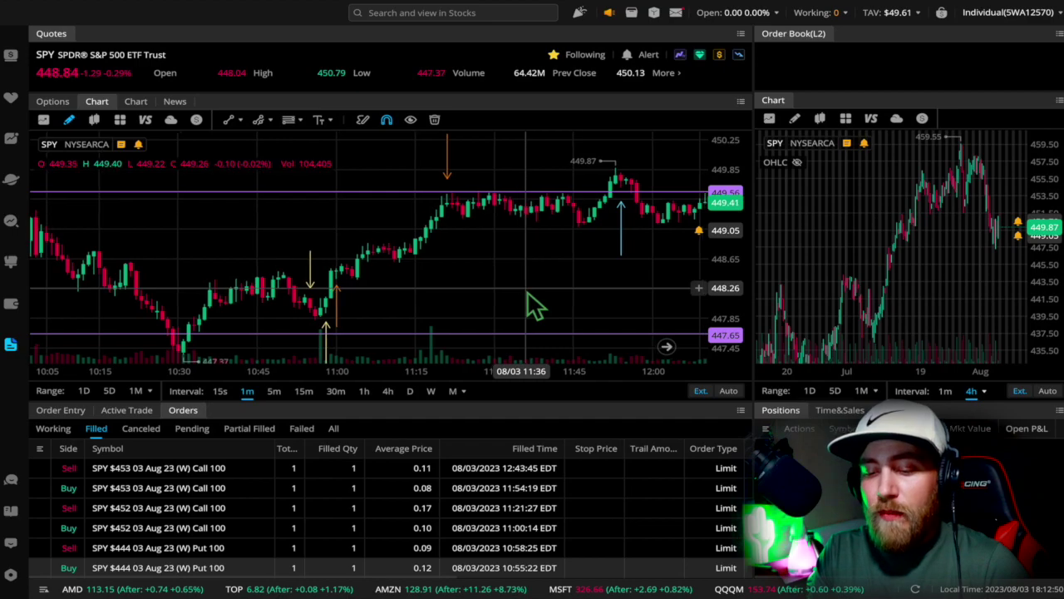
pyautogui.hscroll(3, 532, 306)
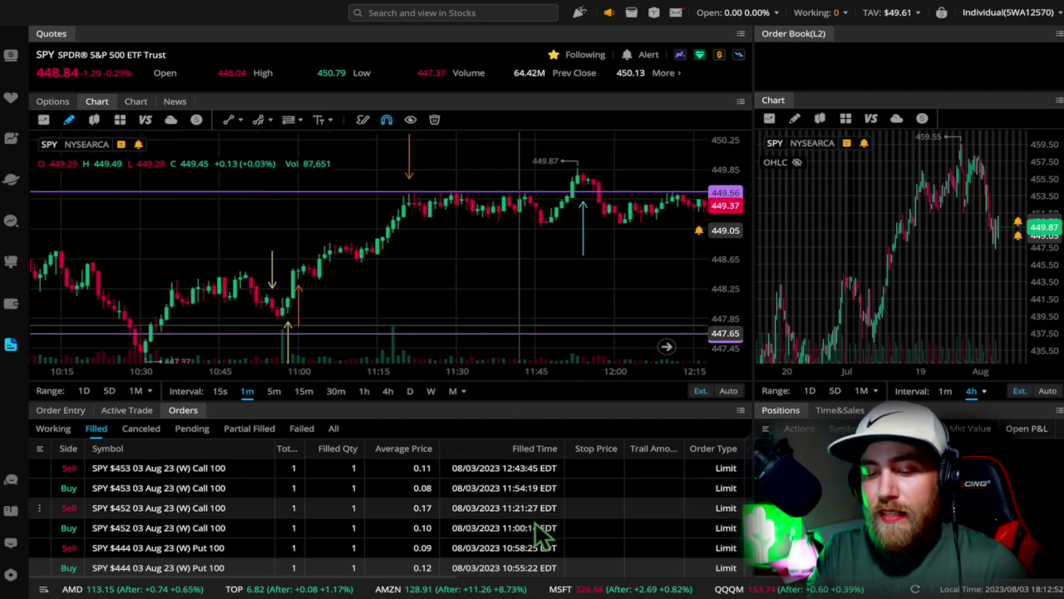
# Step: Follow the SPY $453 call trade on the chart from its 11:54 entry to its 12:43 exit
pyautogui.moveTo(534, 285); pyautogui.dragTo(416, 309)
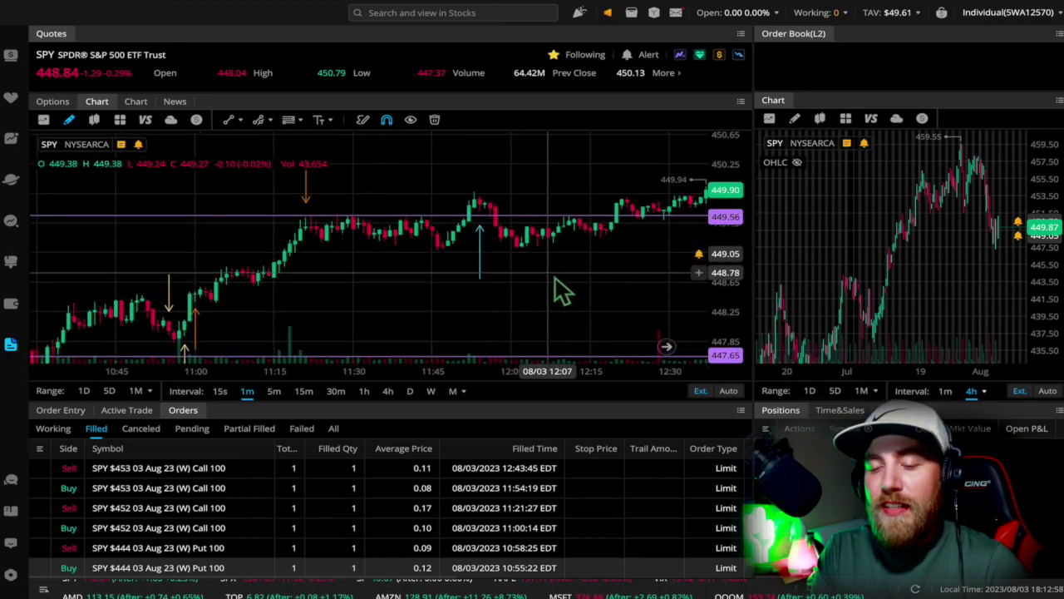
pyautogui.moveTo(560, 290); pyautogui.dragTo(373, 302)
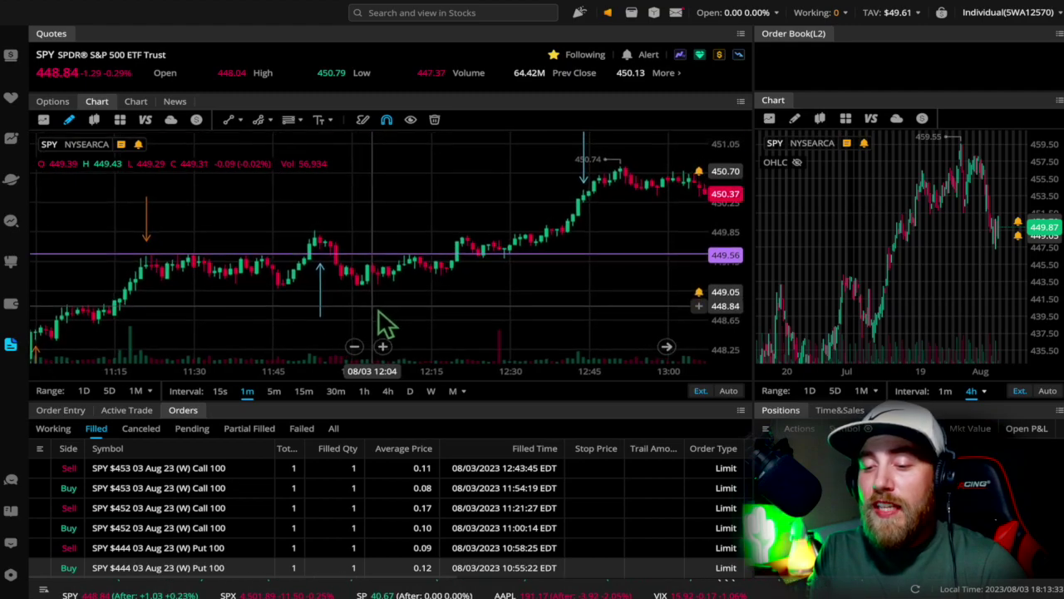
pyautogui.moveTo(377, 313); pyautogui.dragTo(356, 315)
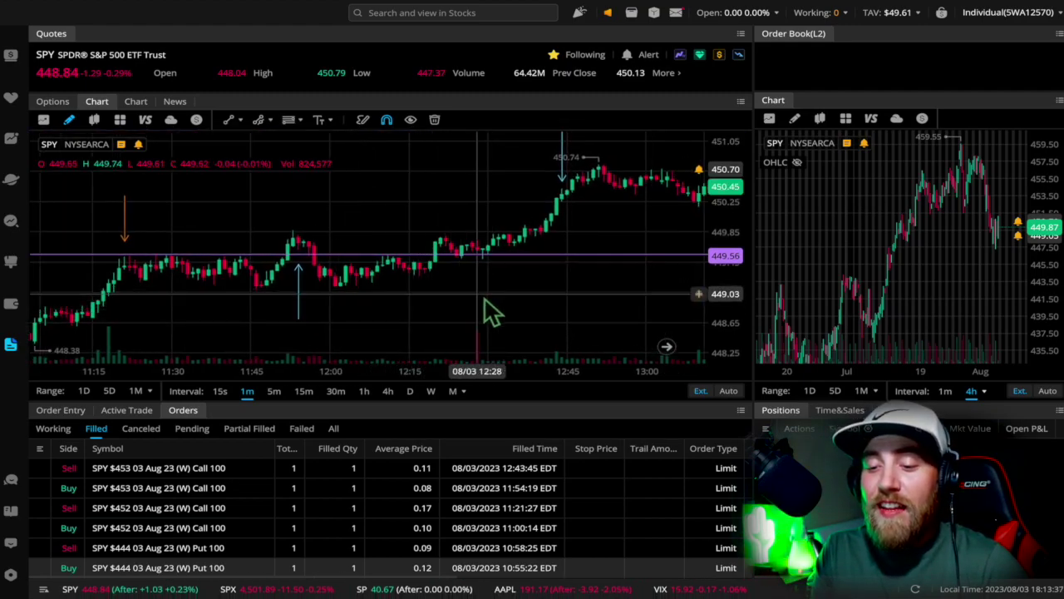
pyautogui.moveTo(497, 308); pyautogui.dragTo(398, 349)
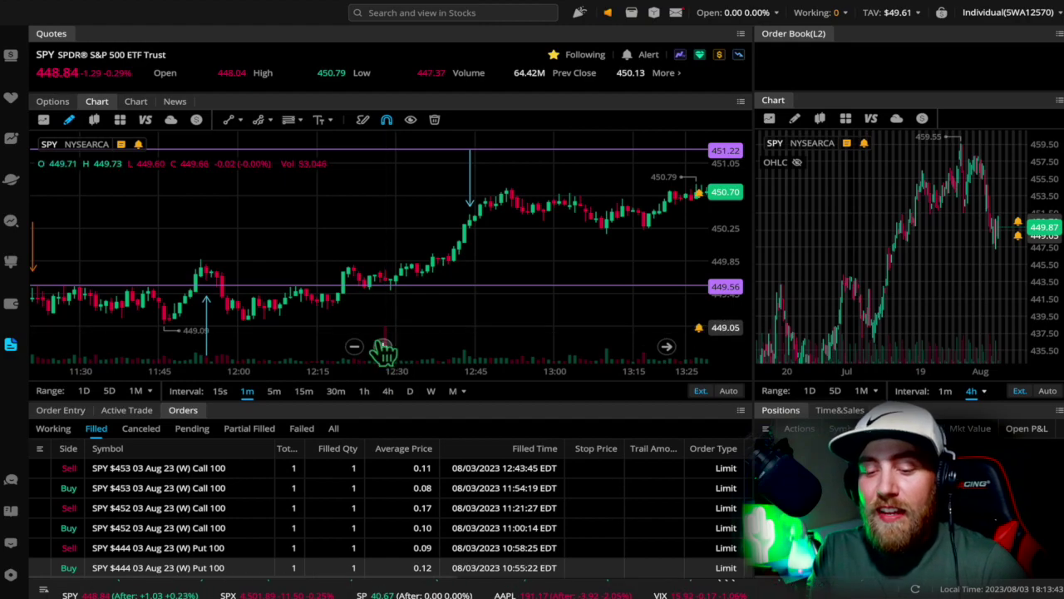
pyautogui.moveTo(376, 325); pyautogui.dragTo(417, 313)
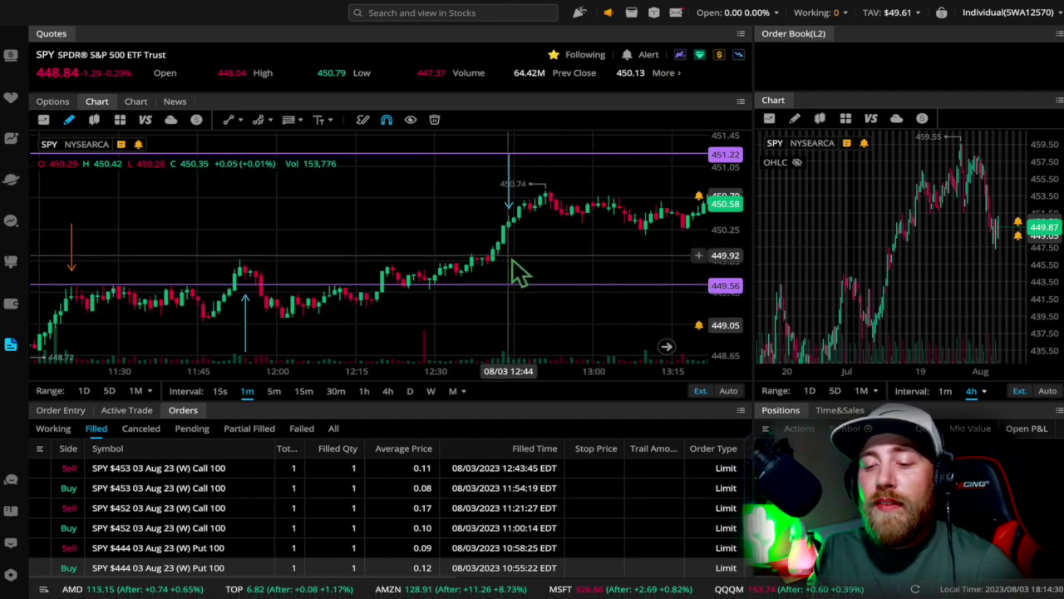
# Step: Review the SPY price action following the 12:43 call exit, through the early afternoon between the 451.22 and 449.56 levels
pyautogui.scroll(-3, 520, 273)
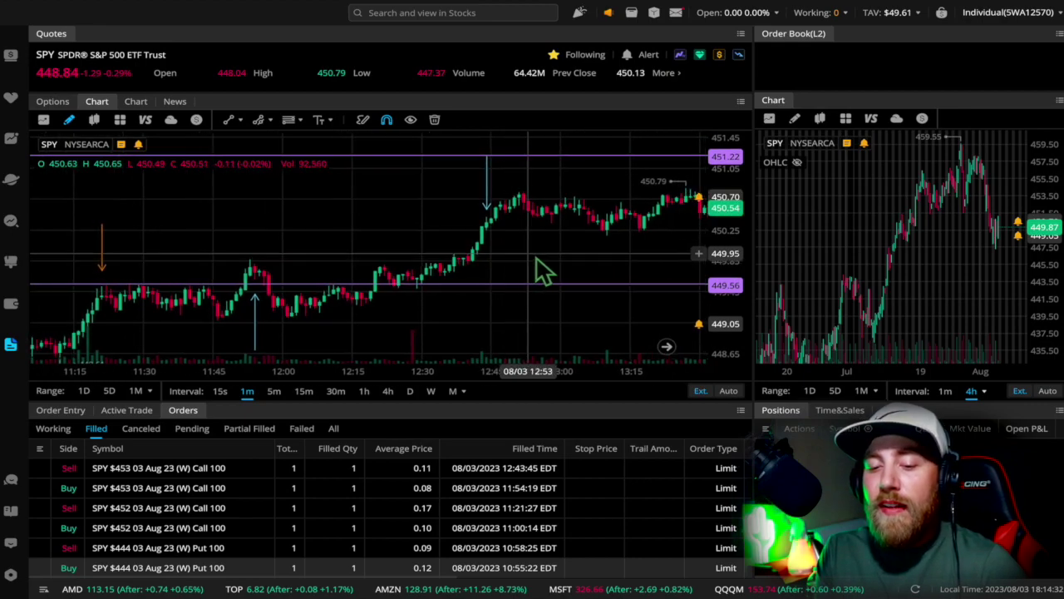
pyautogui.moveTo(545, 270); pyautogui.dragTo(485, 236)
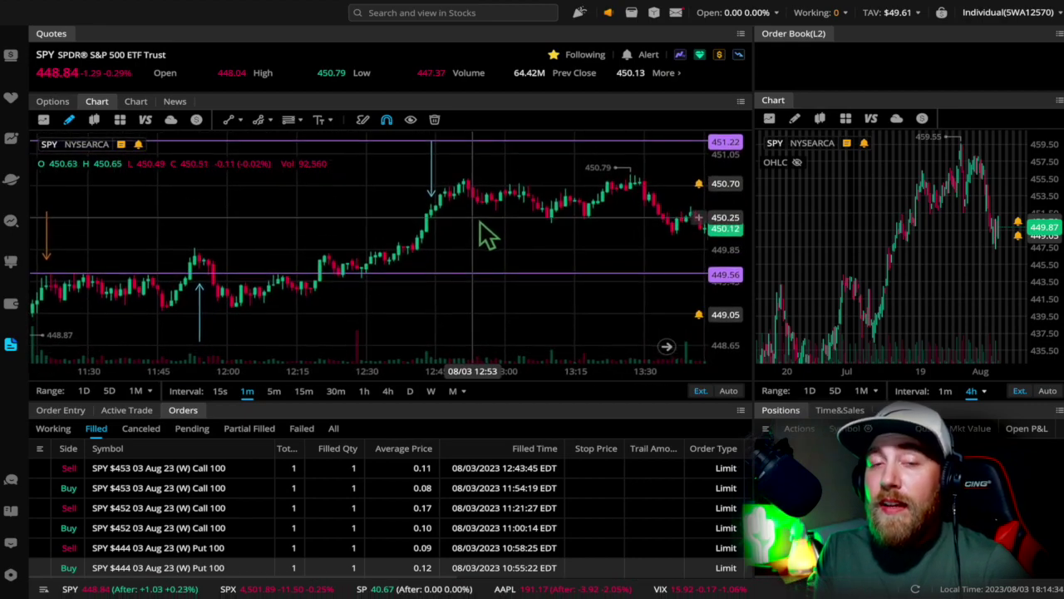
pyautogui.scroll(-2, 487, 236)
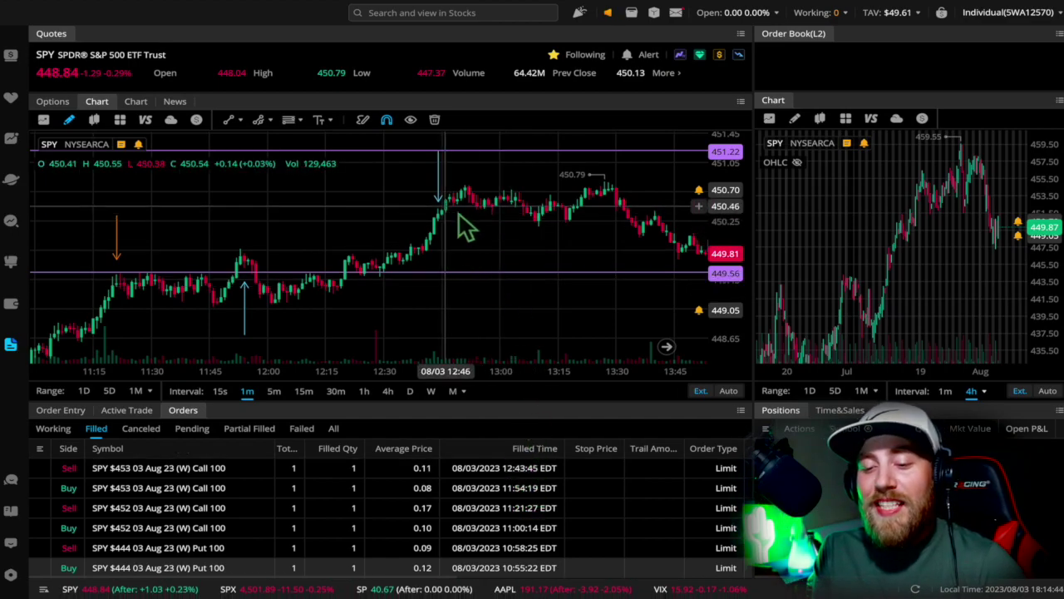
pyautogui.moveTo(482, 235); pyautogui.dragTo(391, 247)
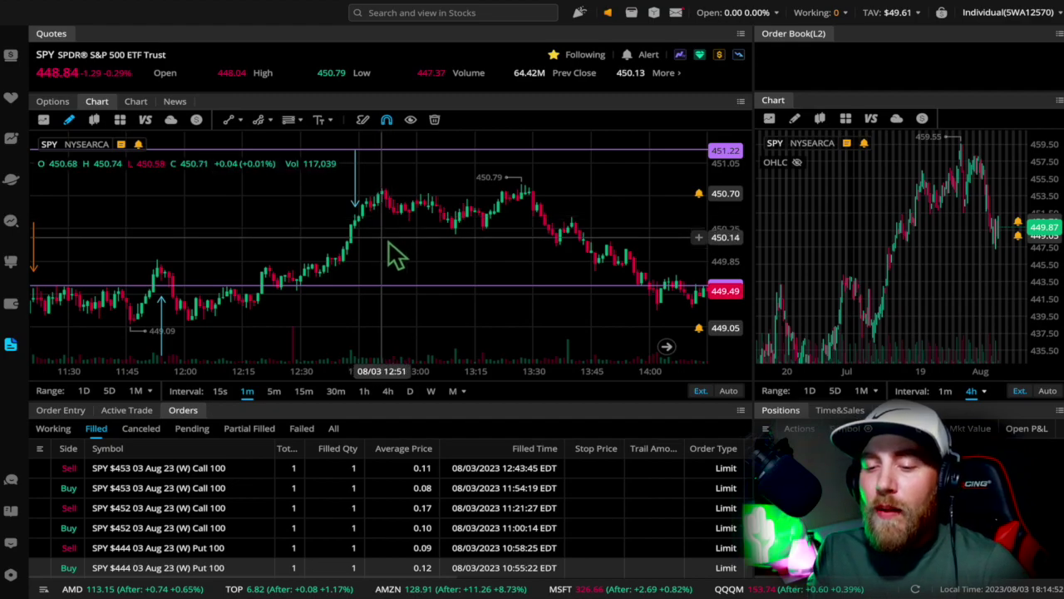
pyautogui.scroll(2, 379, 266)
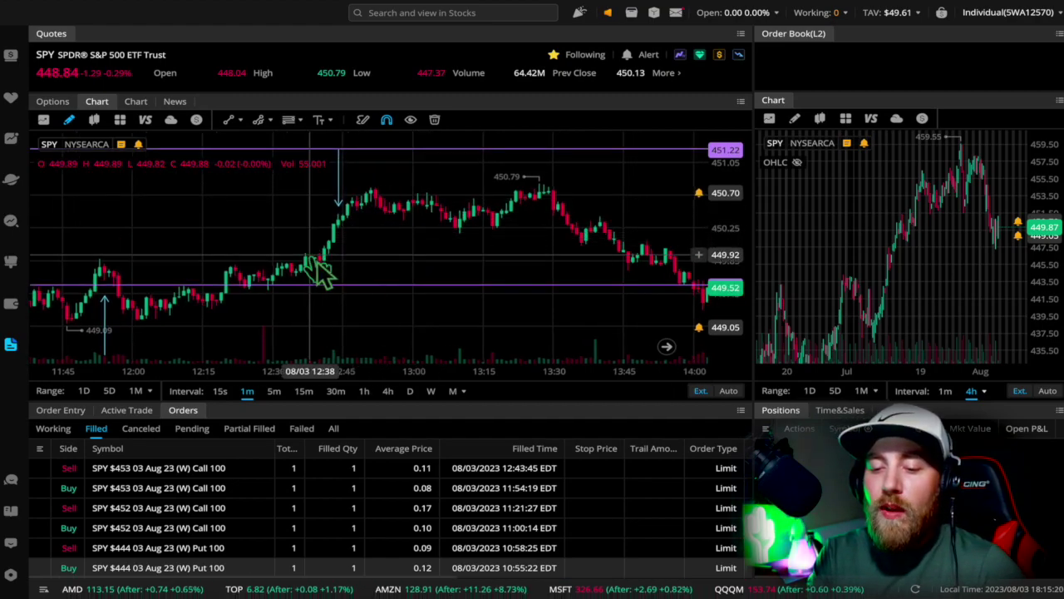
pyautogui.moveTo(416, 278); pyautogui.dragTo(282, 308)
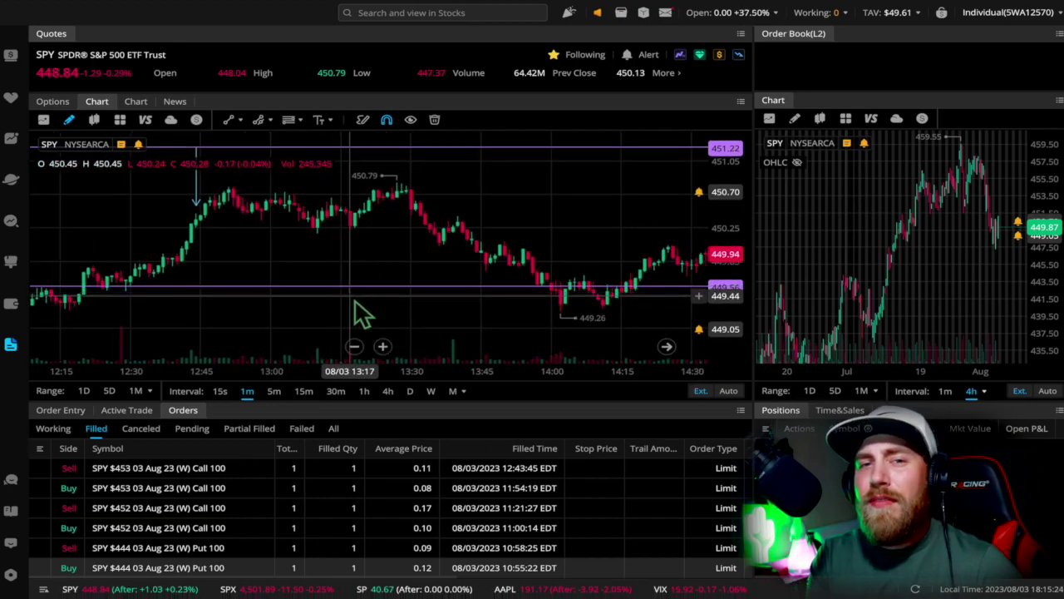
# Step: Review the SPY price action on the 1-minute chart from 14:00 to the 16:00 close around the 449.56 level
pyautogui.scroll(-4, 358, 314)
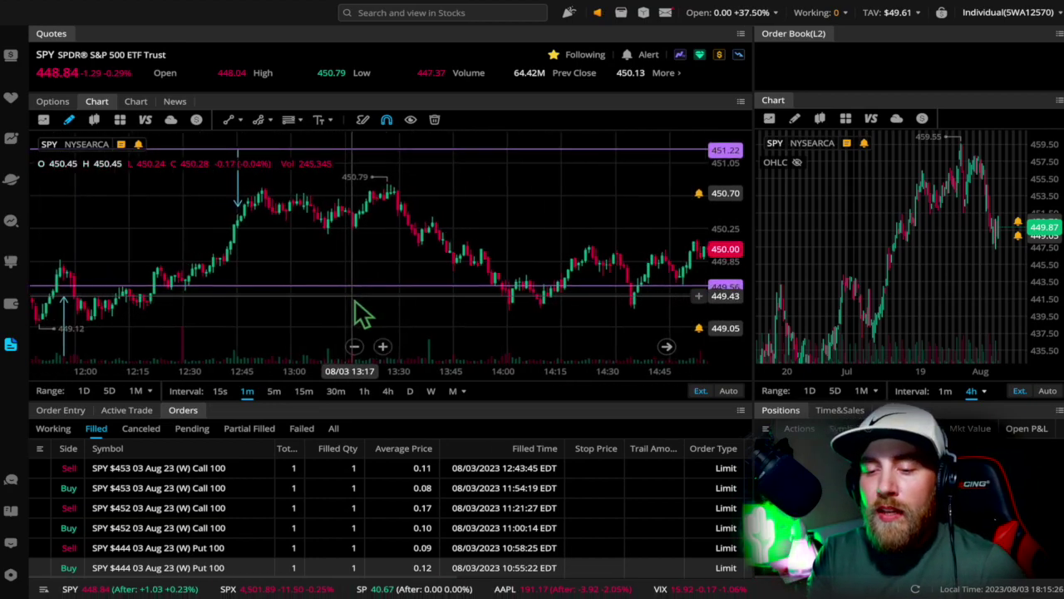
pyautogui.scroll(-3, 357, 313)
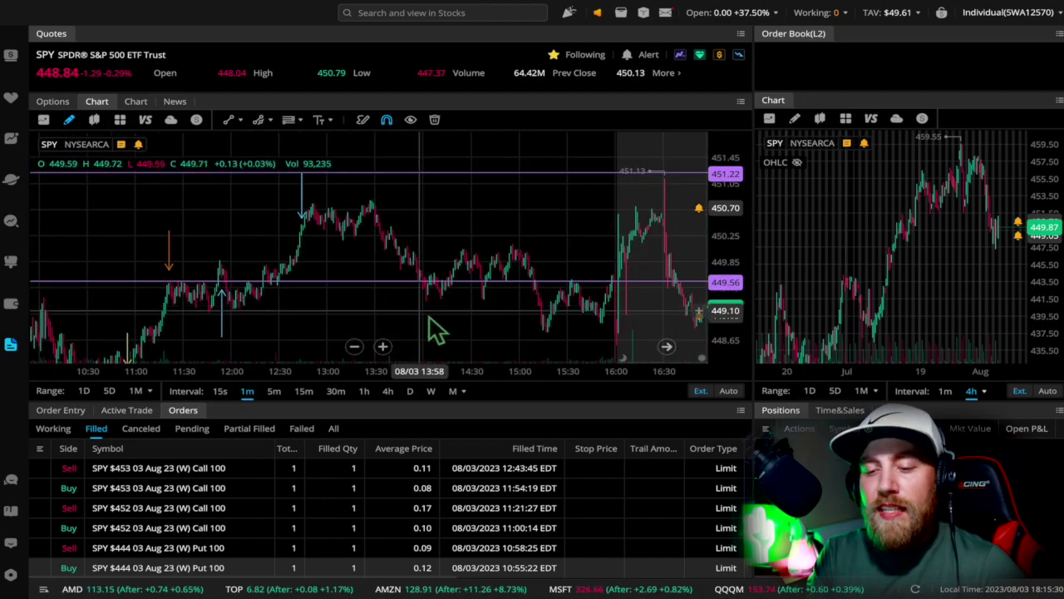
pyautogui.moveTo(434, 333); pyautogui.dragTo(366, 308)
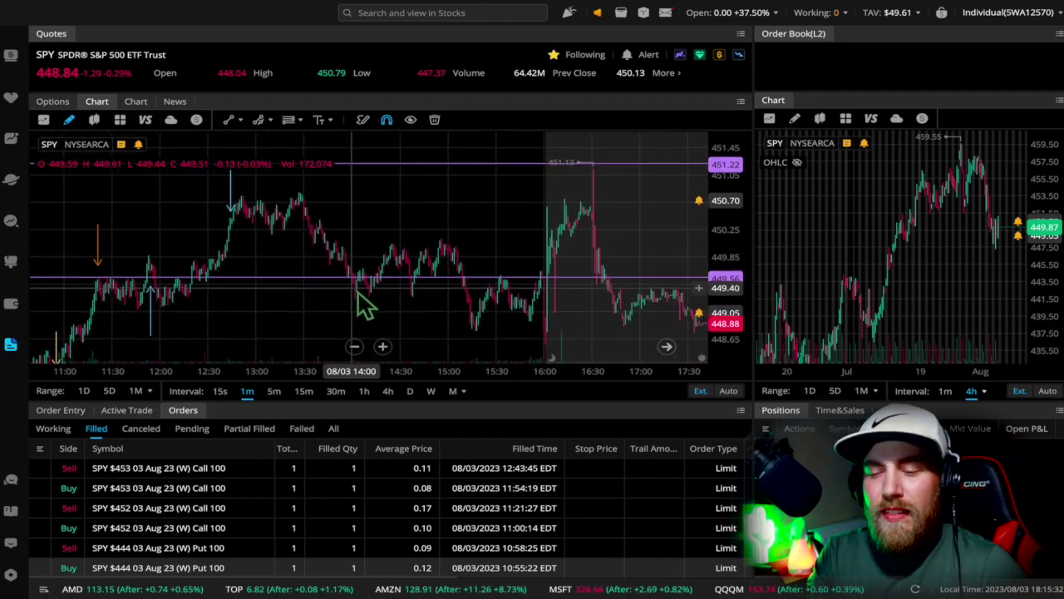
pyautogui.moveTo(732, 233); pyautogui.dragTo(736, 241)
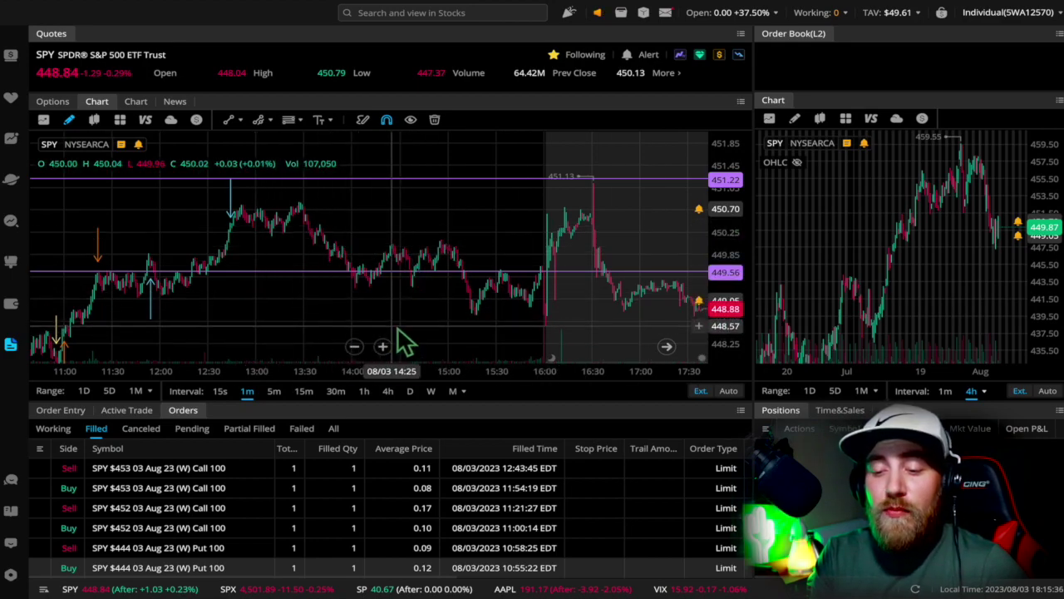
pyautogui.moveTo(404, 340); pyautogui.dragTo(457, 295)
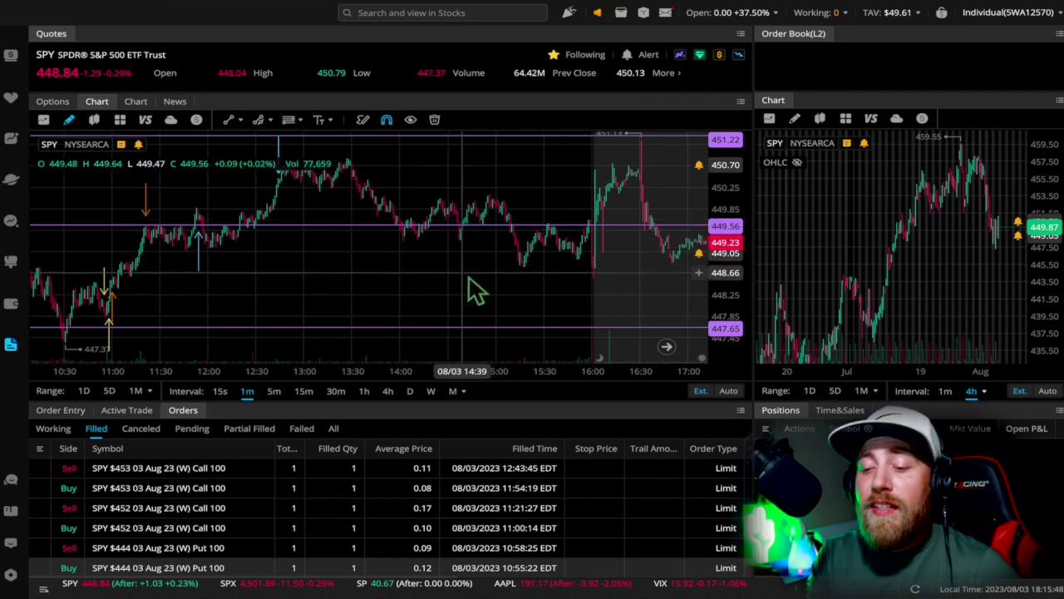
# Step: Examine the SPY after-hours price action from 16:00 onward between the 449.56 and 451.22 levels
pyautogui.moveTo(474, 289); pyautogui.dragTo(344, 328)
pyautogui.scroll(3, 454, 308)
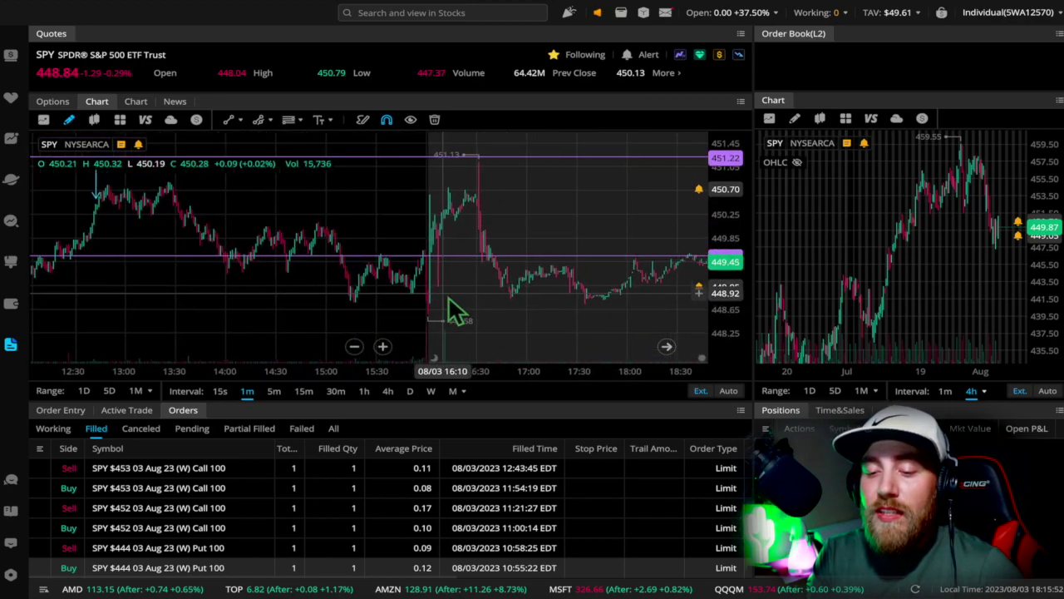
pyautogui.scroll(2, 449, 303)
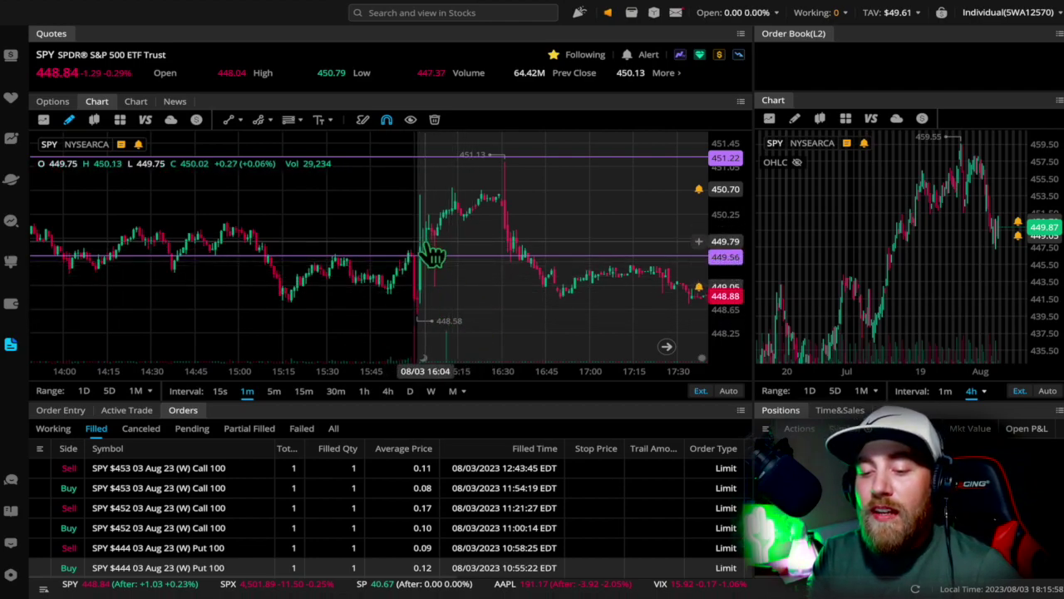
pyautogui.scroll(2, 431, 251)
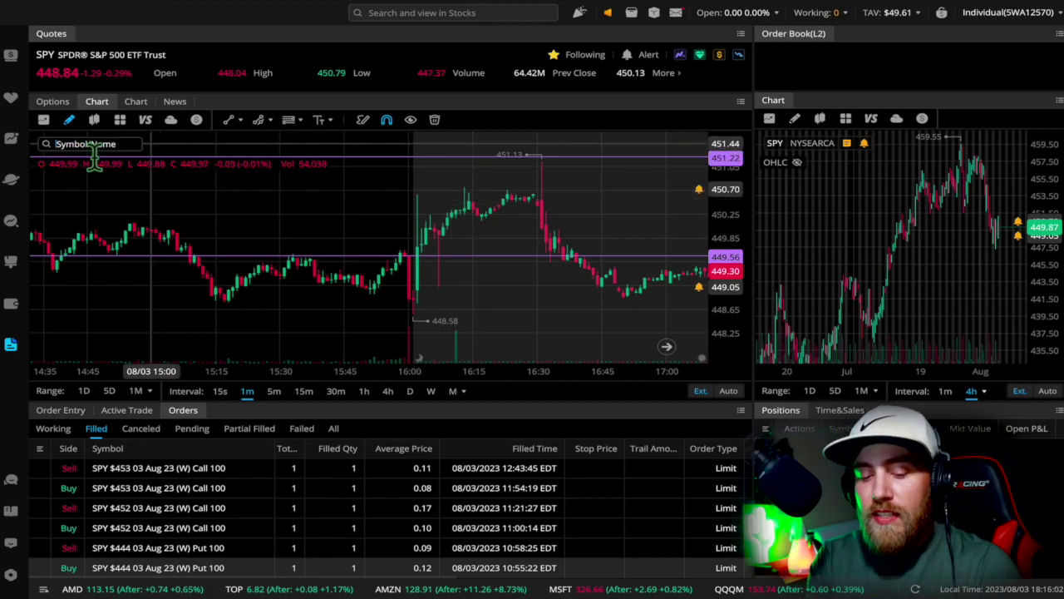
# Step: Switch the chart's symbol to AMZN
pyautogui.click(94, 150)
pyautogui.write('amzn')
pyautogui.click(98, 162)
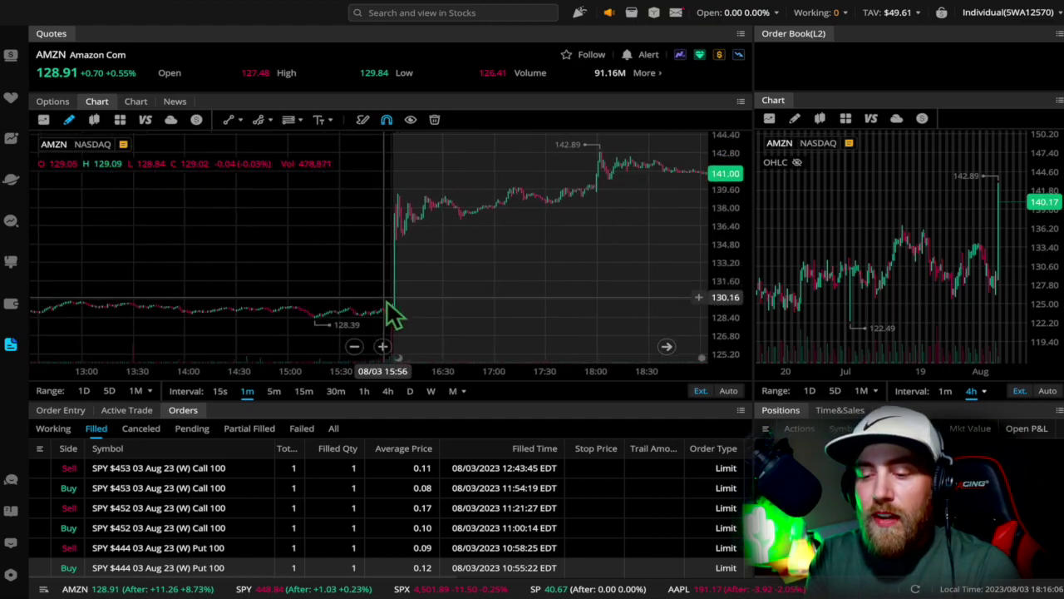
# Step: Examine AMZN's after-hours price action from 16:00 onward, expanding the quote details to include the after-hours figures
pyautogui.scroll(-1, 392, 311)
pyautogui.moveTo(523, 285); pyautogui.dragTo(404, 280)
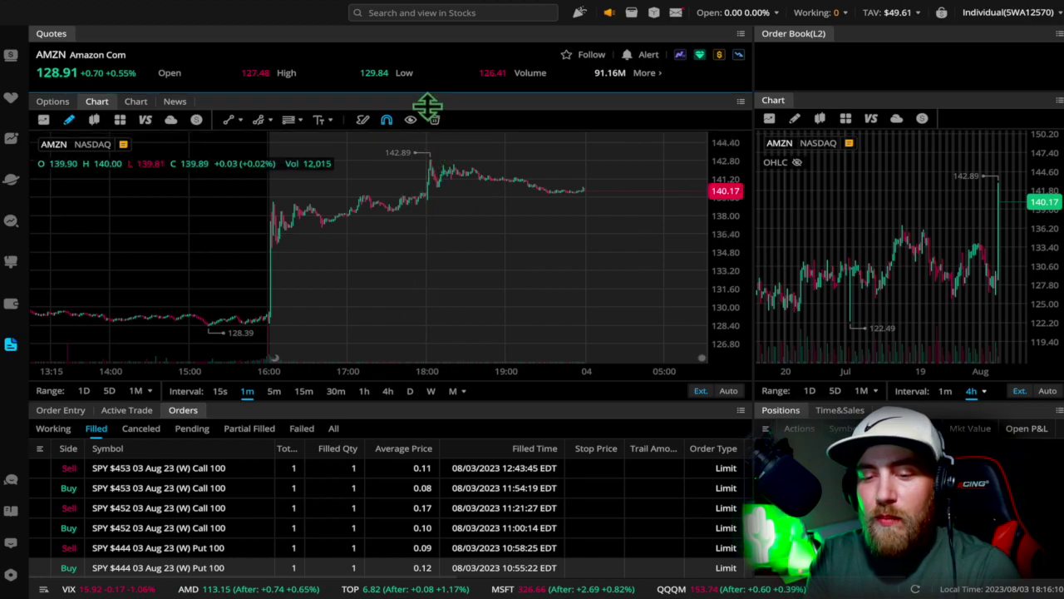
pyautogui.moveTo(427, 106)
pyautogui.mouseDown()
pyautogui.moveTo(427, 156)
pyautogui.moveTo(420, 117)
pyautogui.mouseUp()
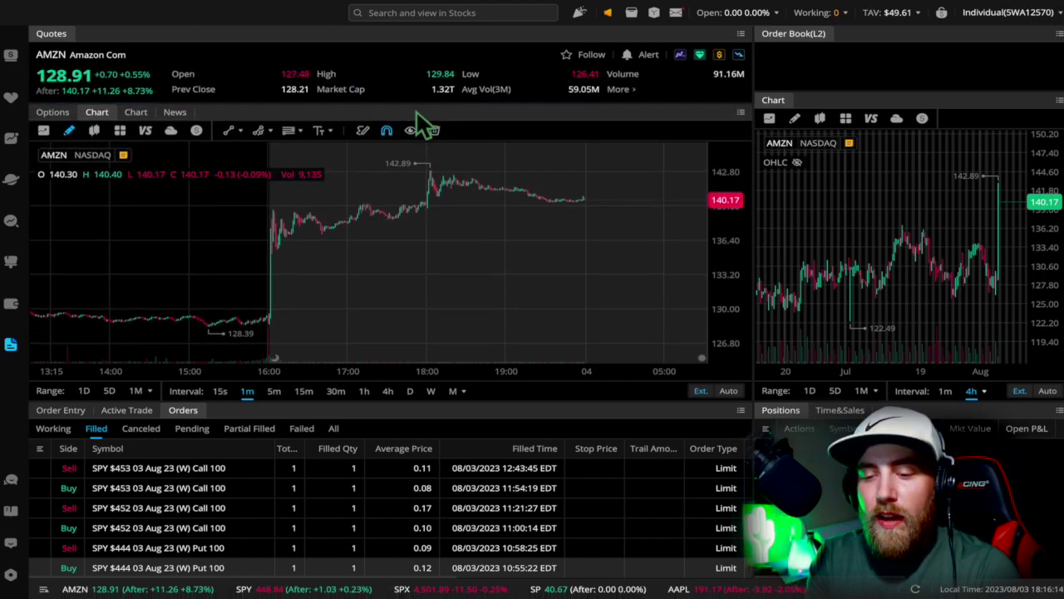
pyautogui.moveTo(411, 237); pyautogui.dragTo(470, 256)
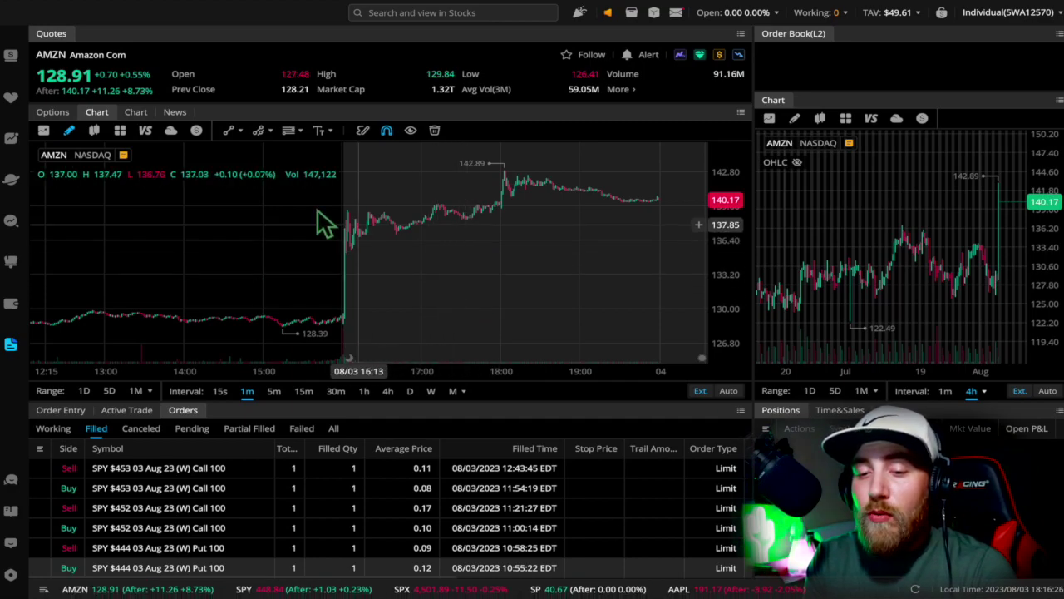
# Step: Return the chart to the SPY symbol
pyautogui.click(87, 155)
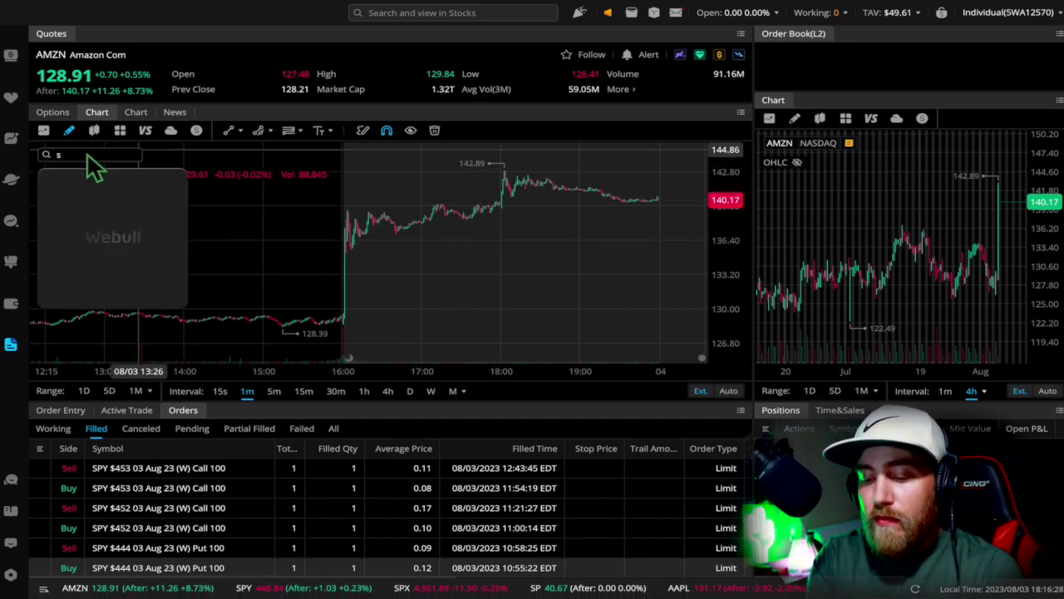
pyautogui.write('spy')
pyautogui.press('Return')
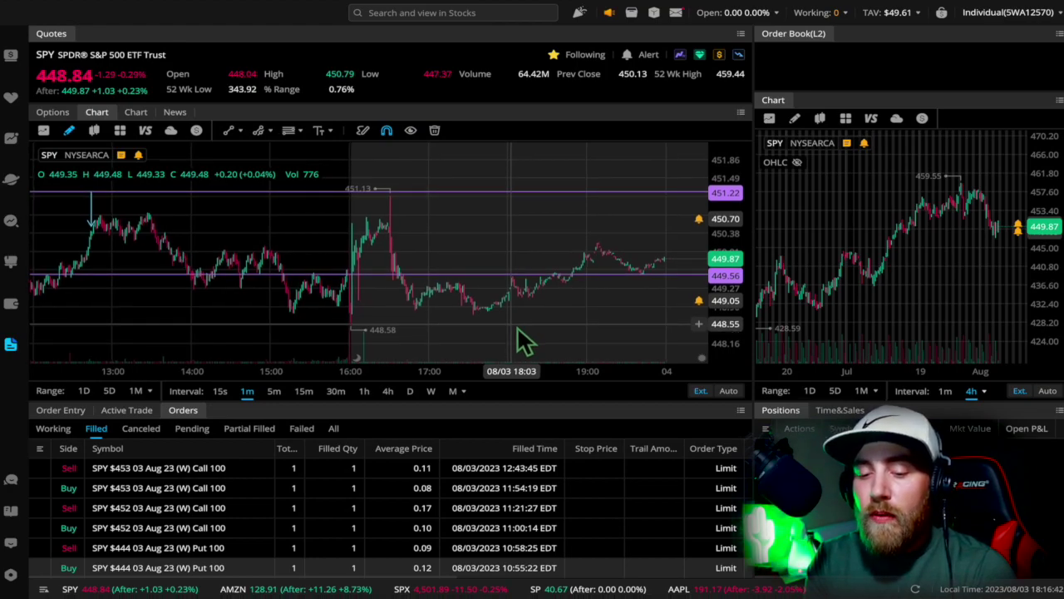
# Step: Open the account overview with the P&L calendar, funds history and filled orders
pyautogui.click(11, 303)
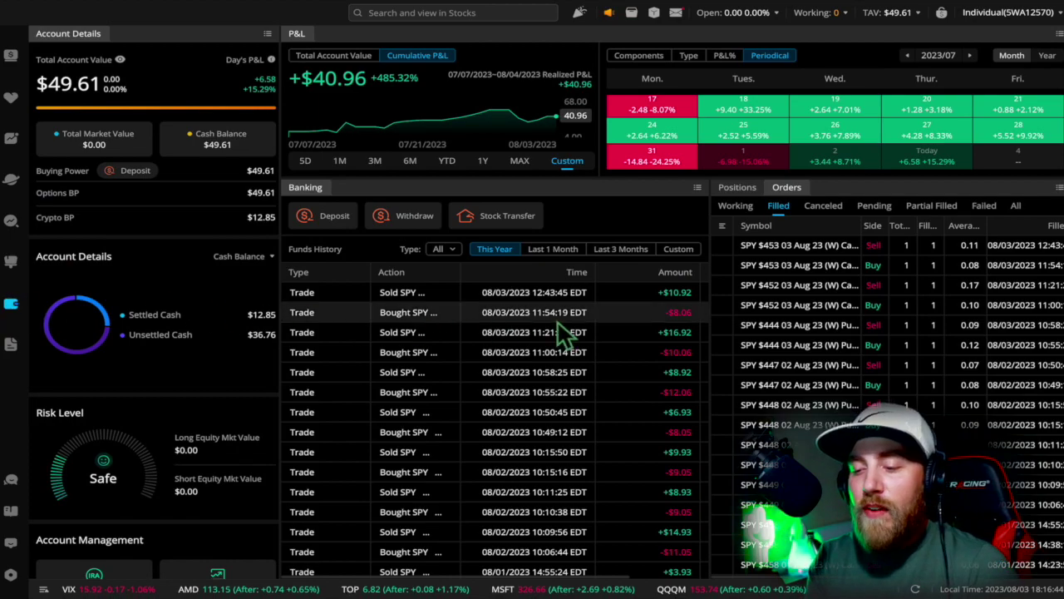